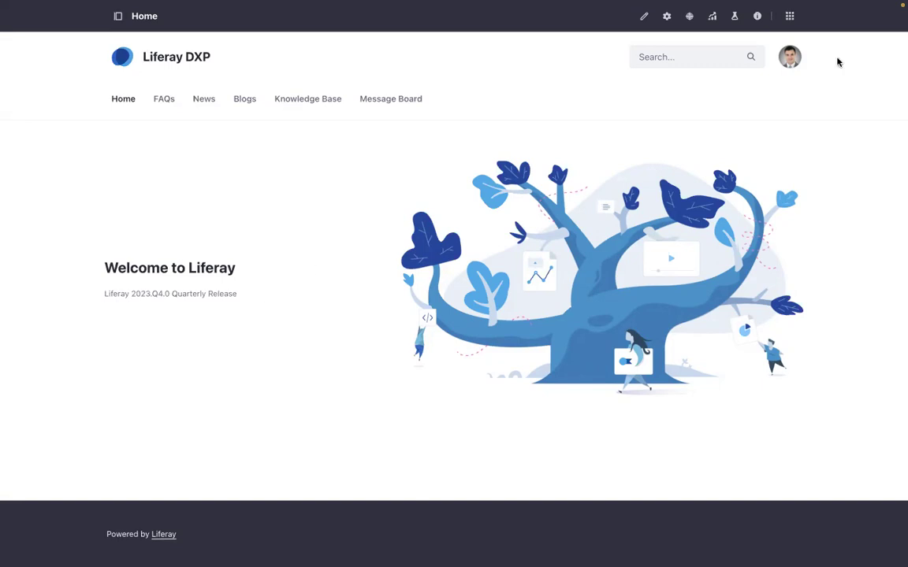
- Go to Content & Data > Documents and Media, open Documents, and show Example Partnership Agreement's actions
{"action": "left_click", "coordinate": [791, 59]}
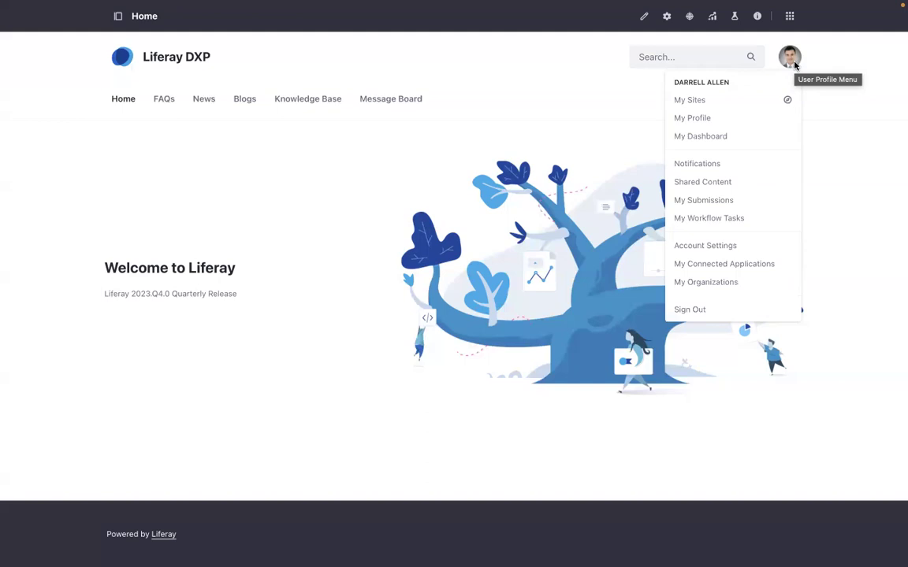
{"action": "left_click", "coordinate": [456, 191]}
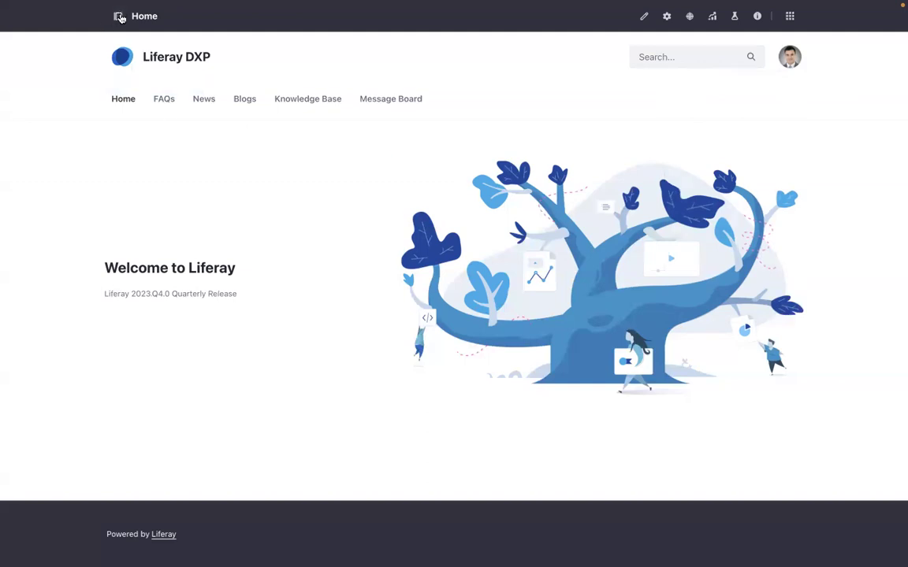
{"action": "left_click", "coordinate": [118, 16]}
{"action": "left_click", "coordinate": [59, 137]}
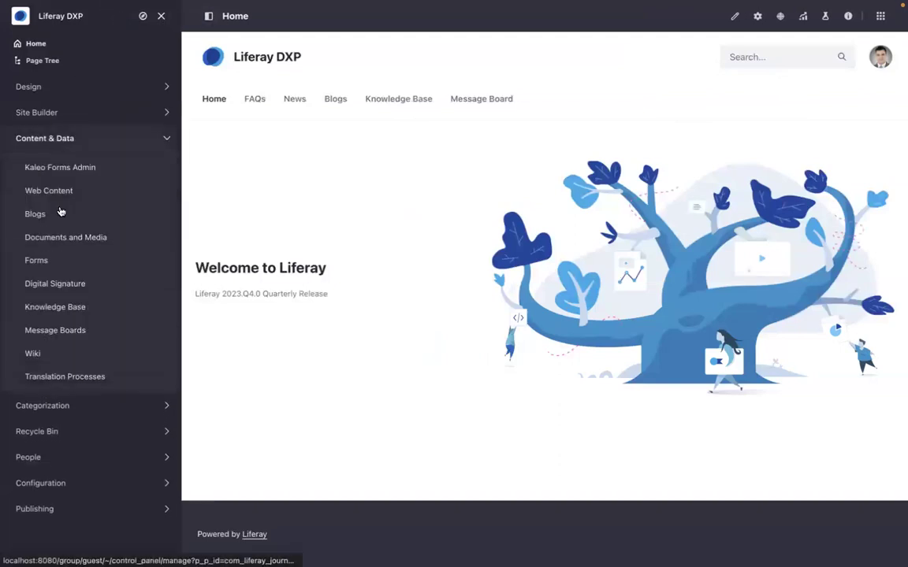
{"action": "left_click", "coordinate": [67, 240]}
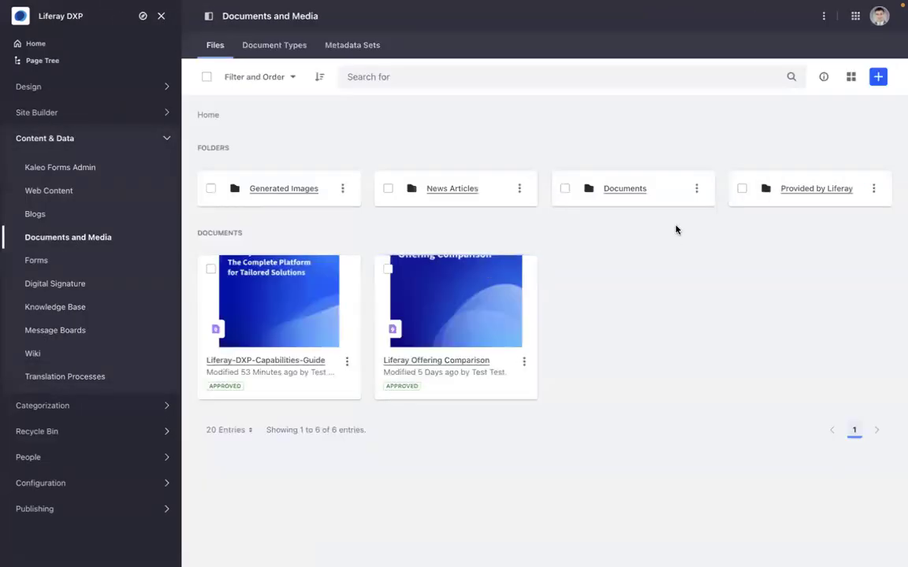
{"action": "left_click", "coordinate": [638, 189]}
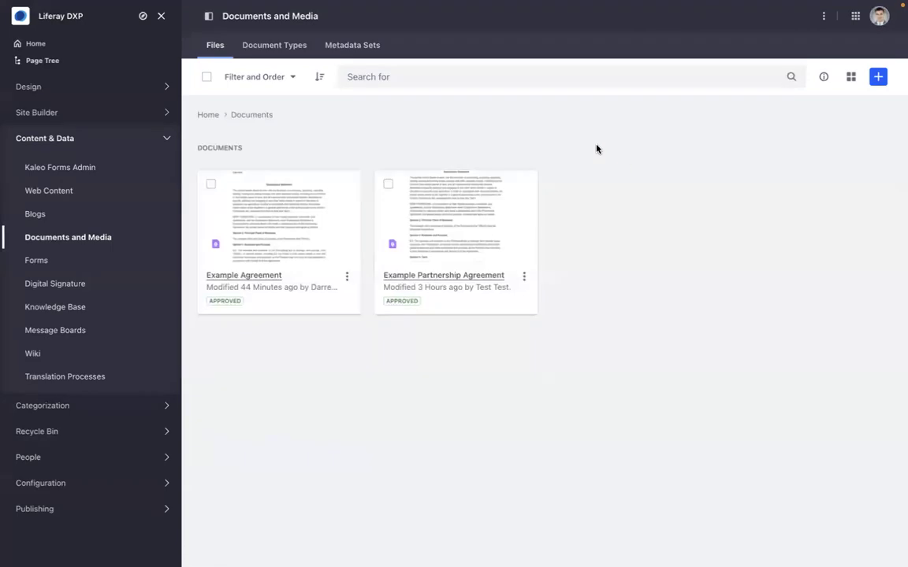
{"action": "left_click", "coordinate": [524, 277]}
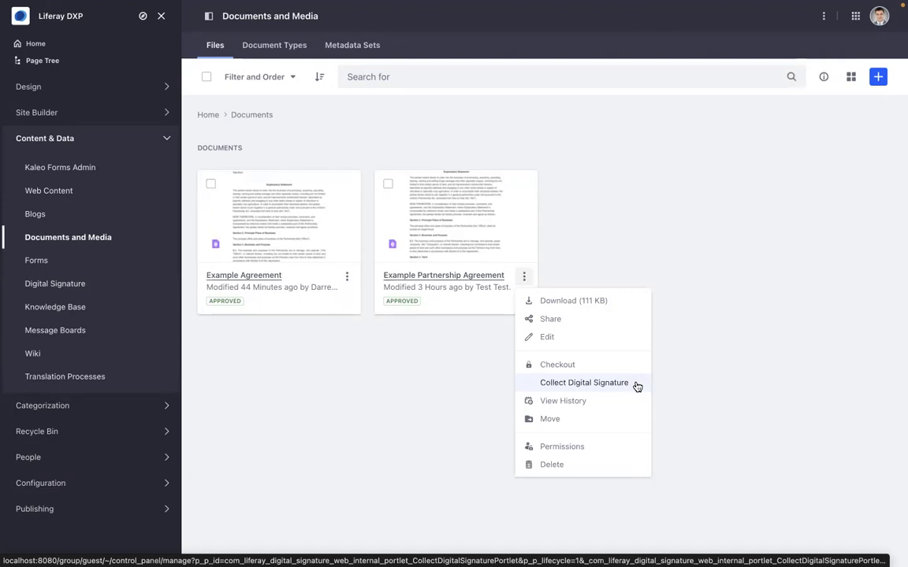
- Start a digital signature envelope named 'Complete the Contract' with the recipient's e-mail and full name
{"action": "left_click", "coordinate": [628, 383]}
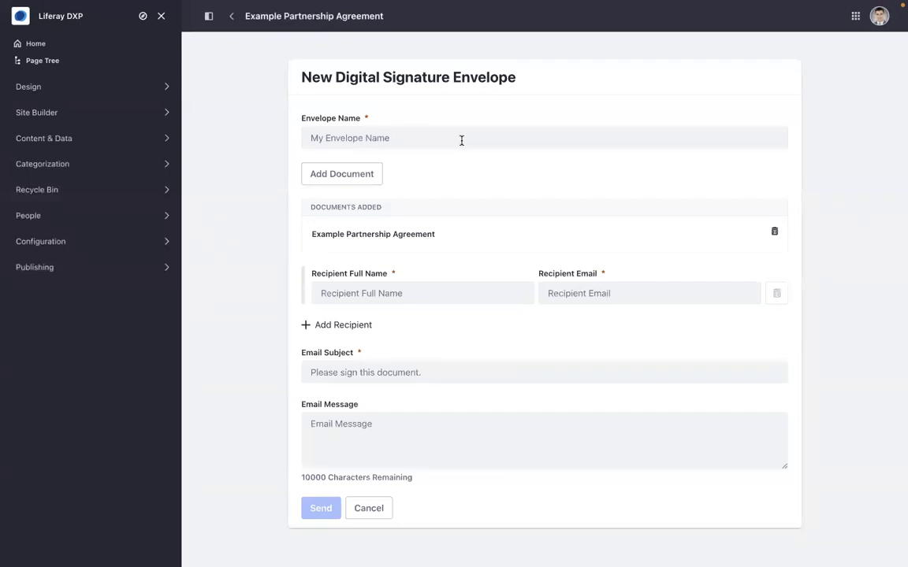
{"action": "left_click", "coordinate": [461, 140]}
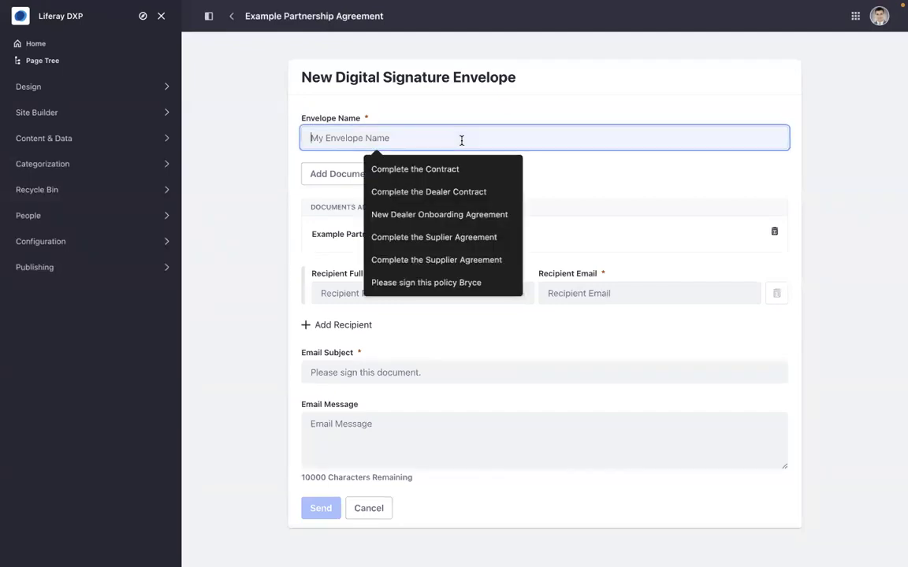
{"action": "left_click", "coordinate": [433, 170]}
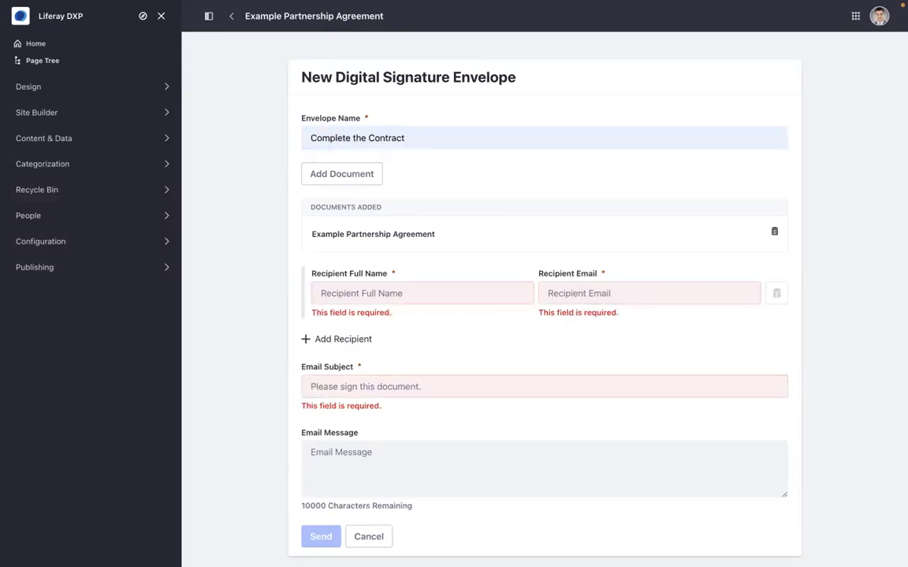
{"action": "left_click", "coordinate": [561, 289]}
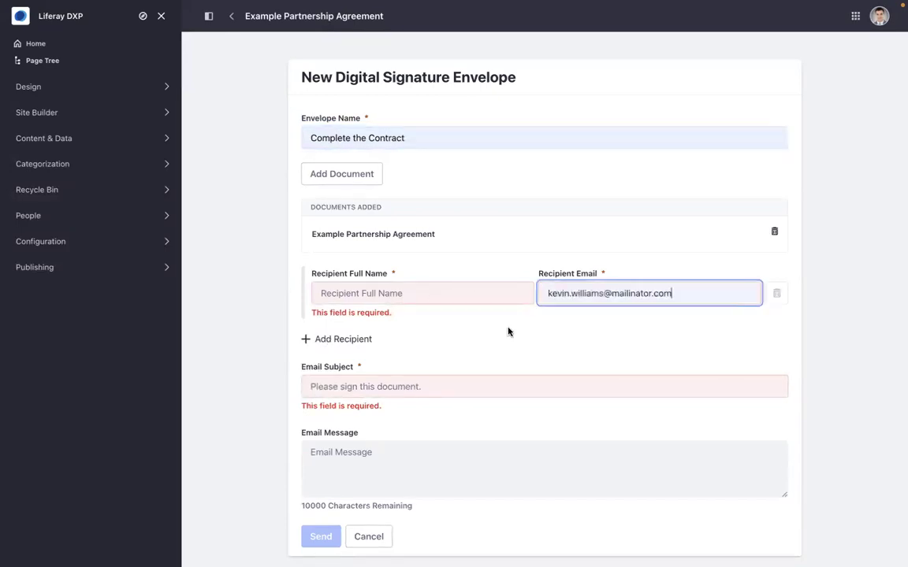
{"action": "left_click_drag", "start_coordinate": [603, 293], "coordinate": [526, 296]}
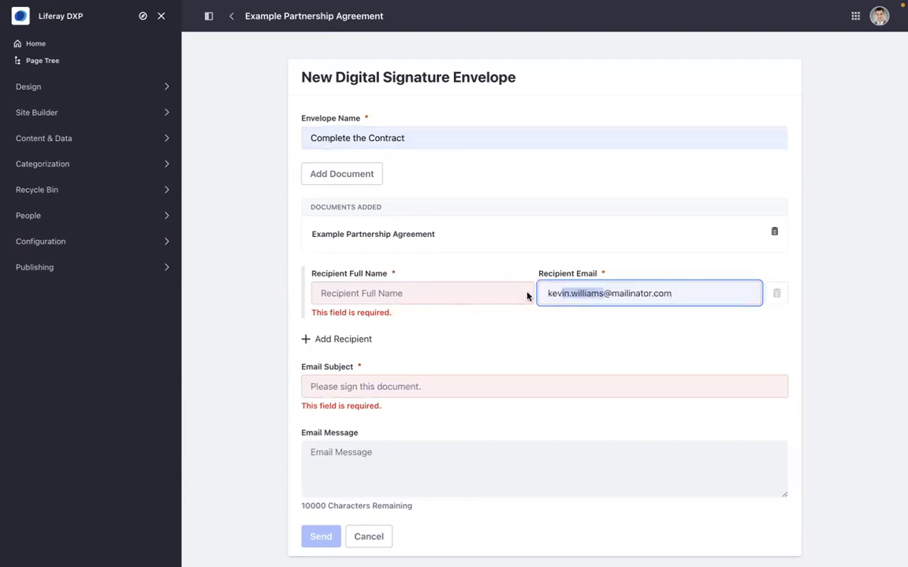
{"action": "left_click", "coordinate": [433, 292]}
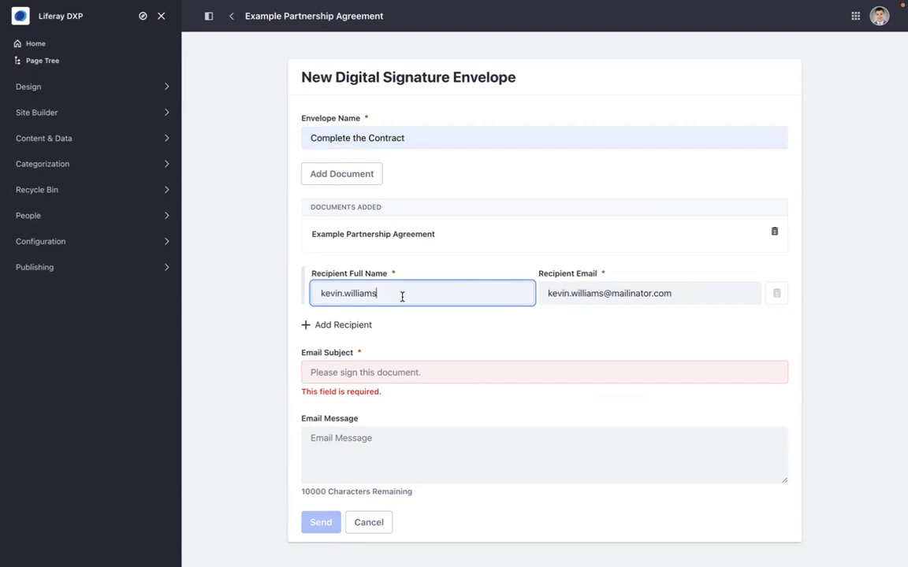
- Set the email subject to 'Complete the Contract', paste the signing request message, and send the envelope
{"action": "left_click", "coordinate": [393, 371]}
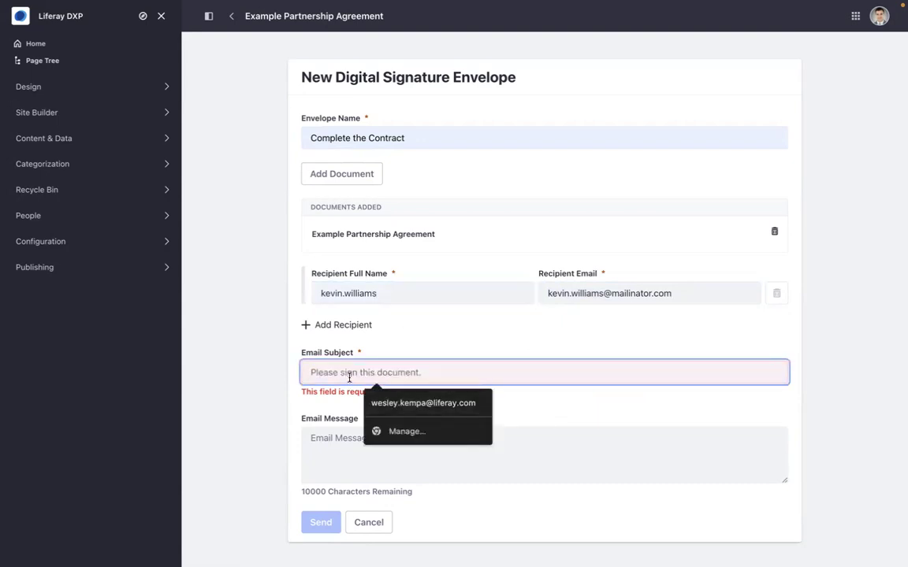
{"action": "type", "text": "C"}
{"action": "left_click", "coordinate": [407, 403]}
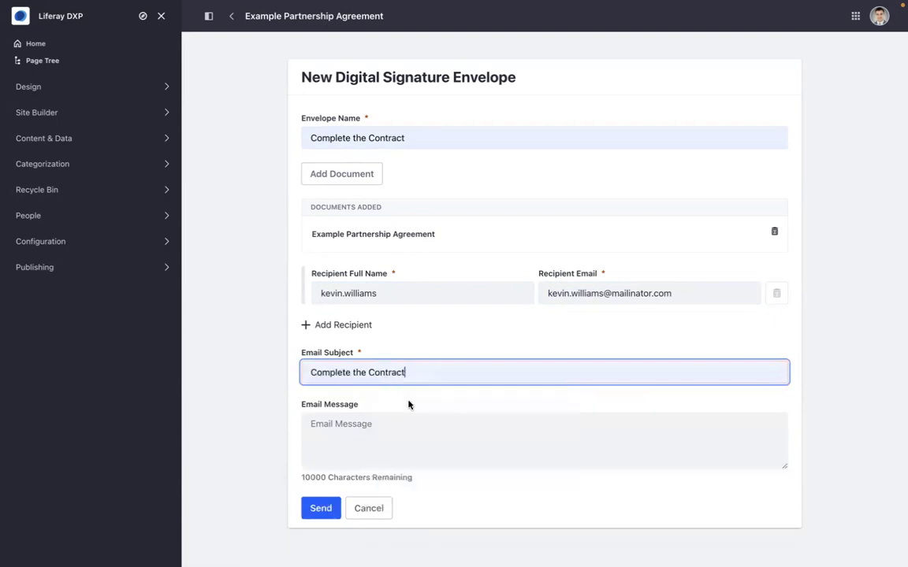
{"action": "left_click", "coordinate": [374, 426]}
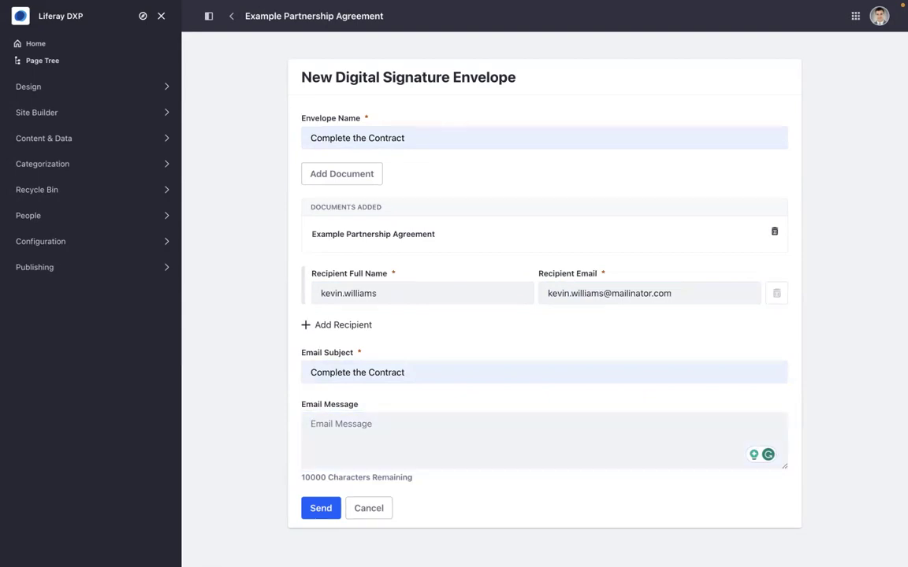
{"action": "left_click", "coordinate": [411, 428]}
{"action": "type", "text": "Please sign and return the enclosed agreement as soon as possible. Thank you."}
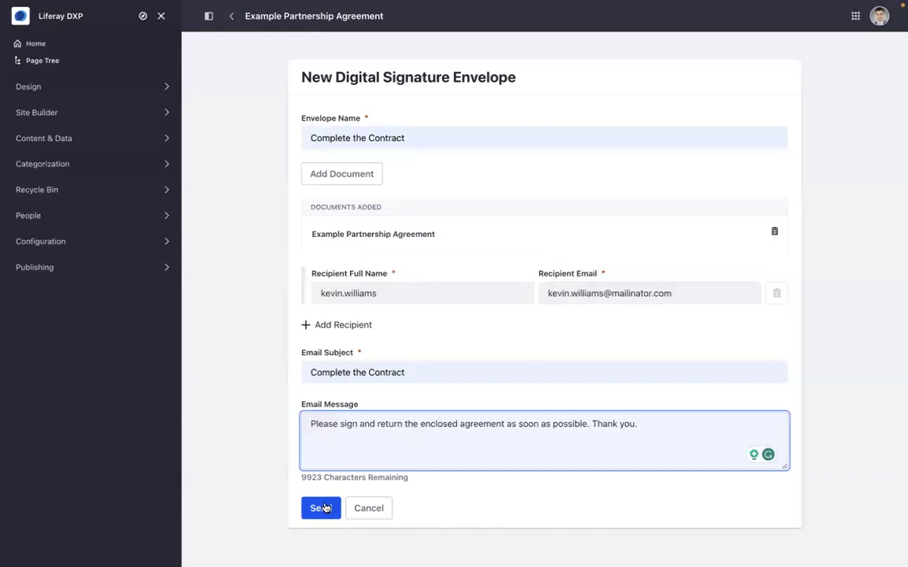
{"action": "left_click", "coordinate": [322, 508]}
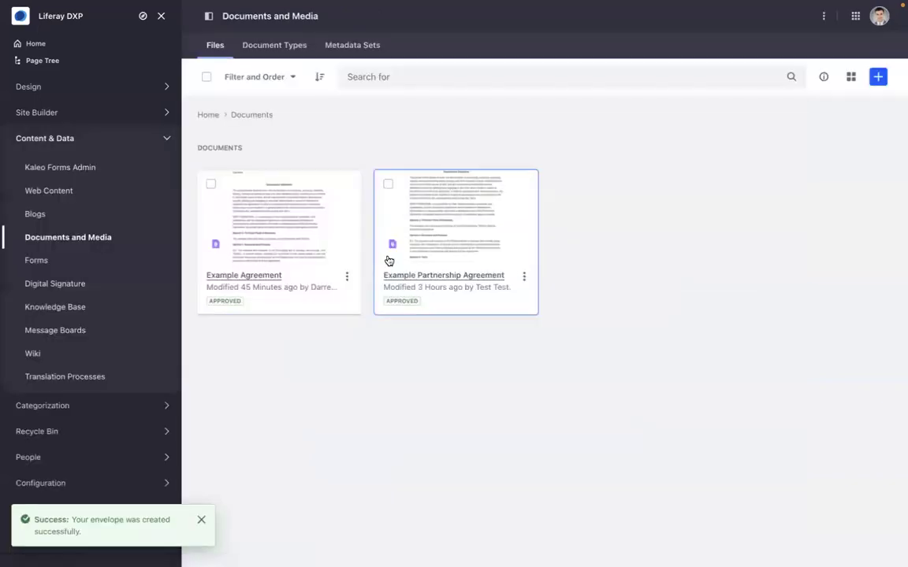
- Load the recipient's public Mailinator inbox in the browser
{"action": "key", "text": "ctrl+Left"}
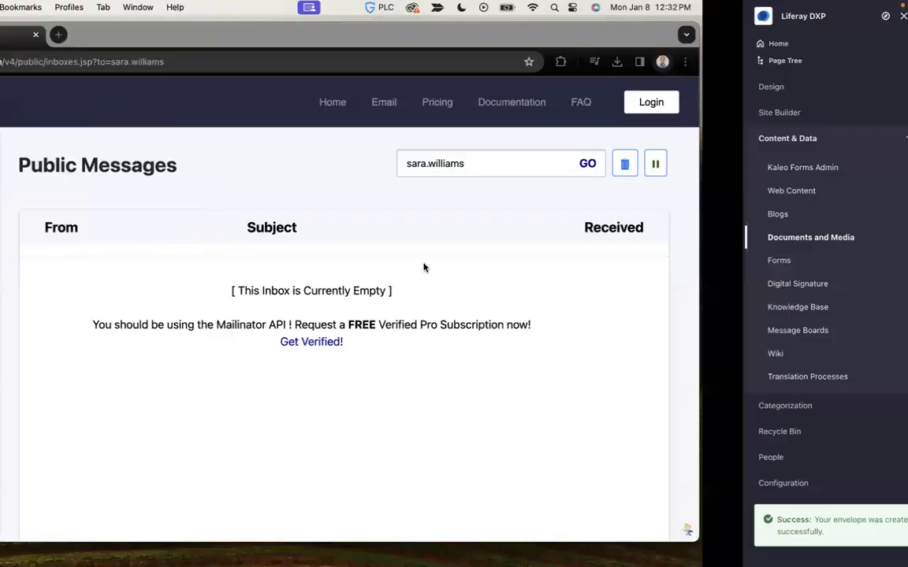
{"action": "left_click_drag", "start_coordinate": [611, 163], "coordinate": [631, 164]}
{"action": "type", "text": "kevin"}
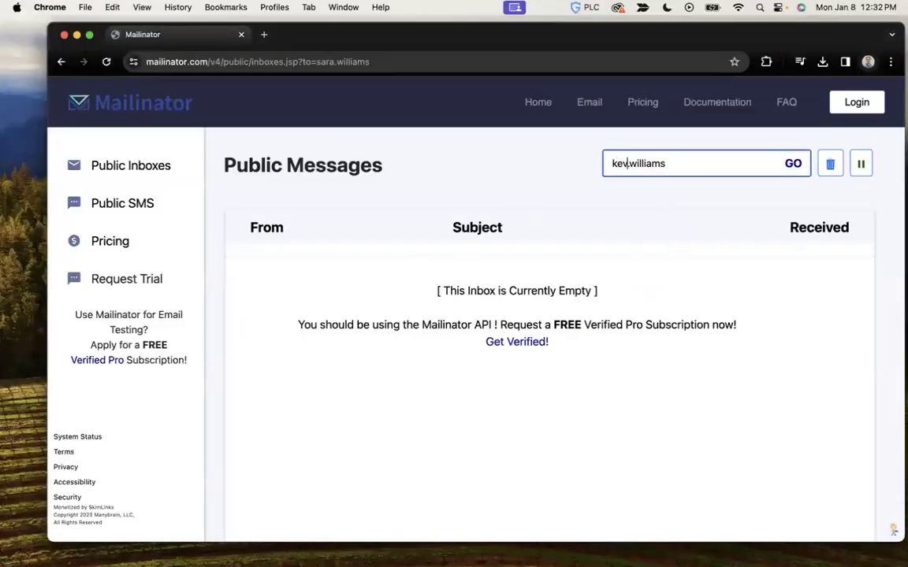
{"action": "key", "text": "Return"}
- Open the newest DocuSign 'Complete the Contract' email and scroll down to its REVIEW DOCUMENT button
{"action": "left_click", "coordinate": [561, 272]}
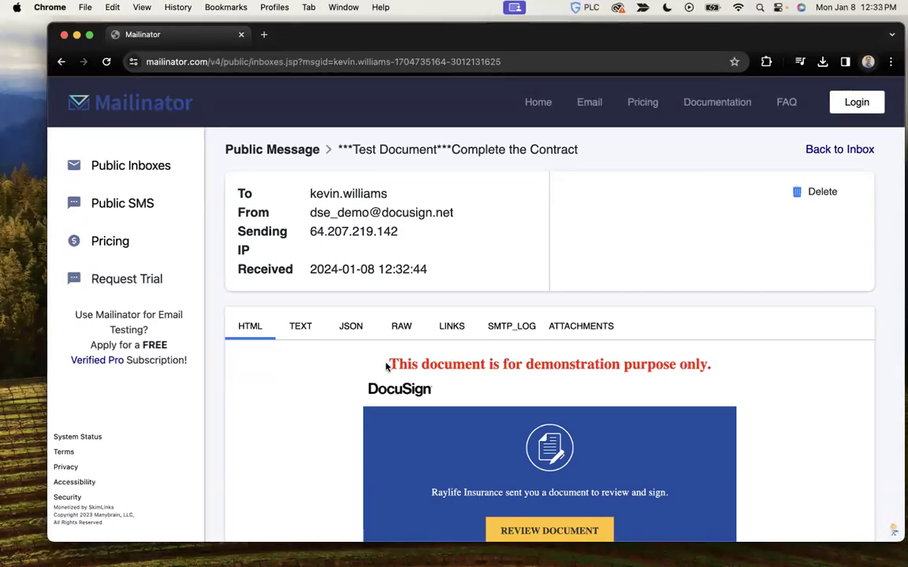
{"action": "scroll", "coordinate": [703, 397], "scroll_direction": "down", "scroll_amount": 3}
{"action": "scroll", "coordinate": [702, 397], "scroll_direction": "up", "scroll_amount": 3}
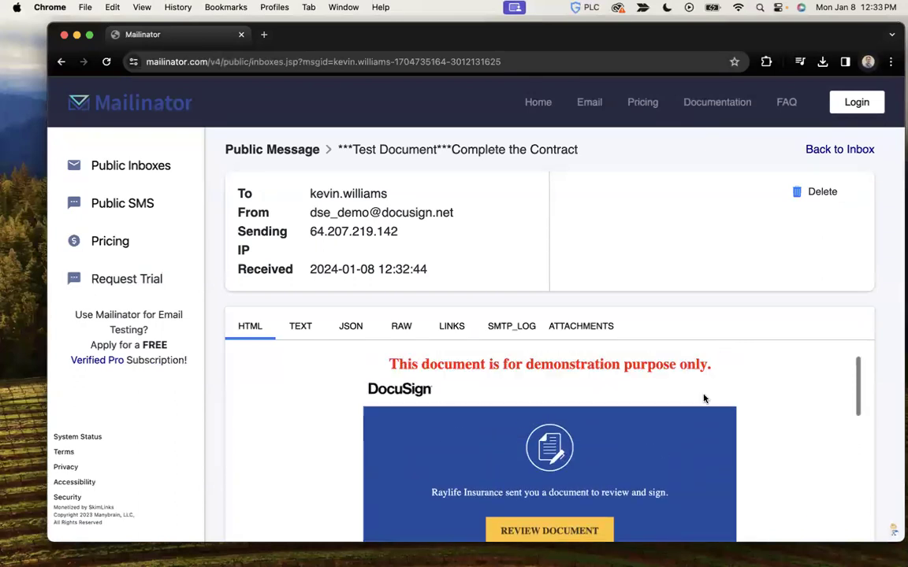
{"action": "scroll", "coordinate": [703, 397], "scroll_direction": "down", "scroll_amount": 3}
{"action": "scroll", "coordinate": [591, 408], "scroll_direction": "up", "scroll_amount": 3}
{"action": "scroll", "coordinate": [591, 408], "scroll_direction": "down", "scroll_amount": 1}
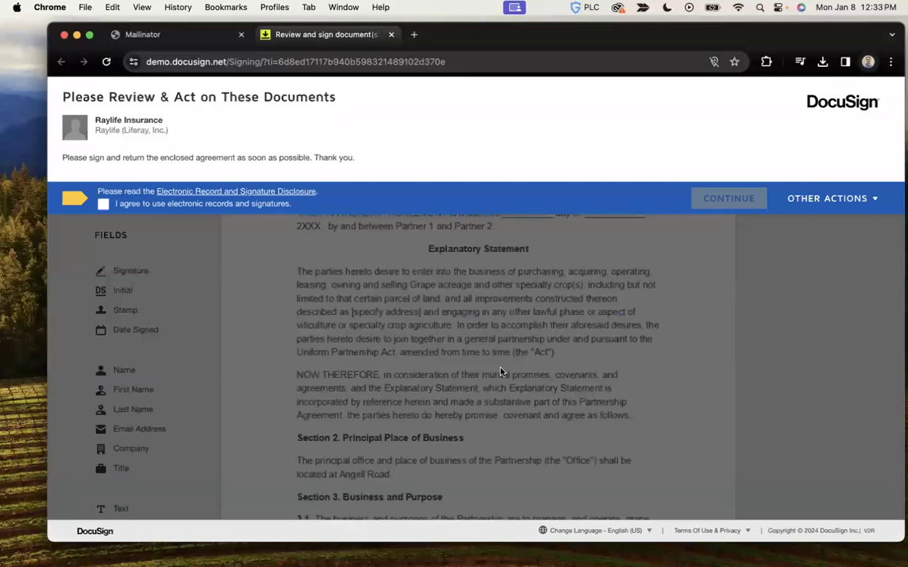
- Accept electronic records, then place and adopt a signature beside the Explanatory Statement
{"action": "left_click", "coordinate": [104, 205]}
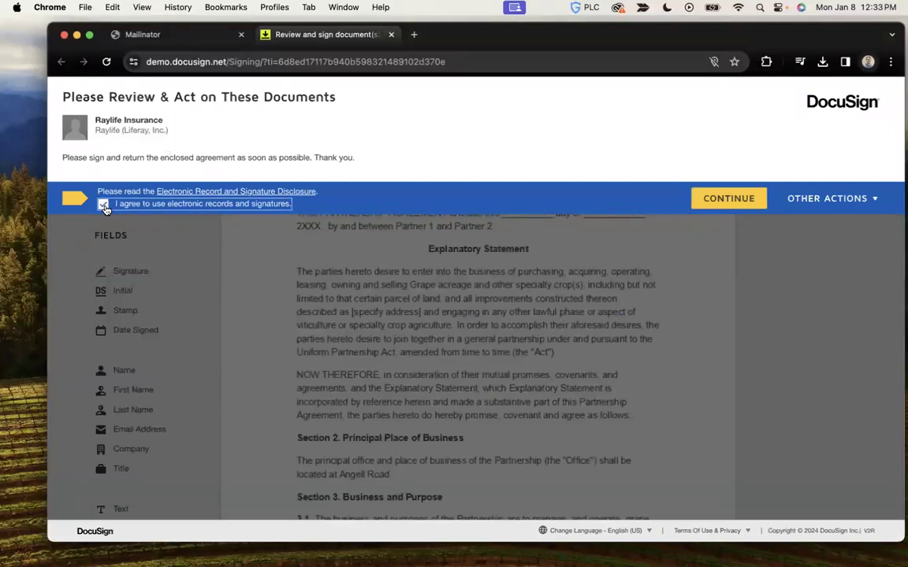
{"action": "left_click", "coordinate": [717, 199]}
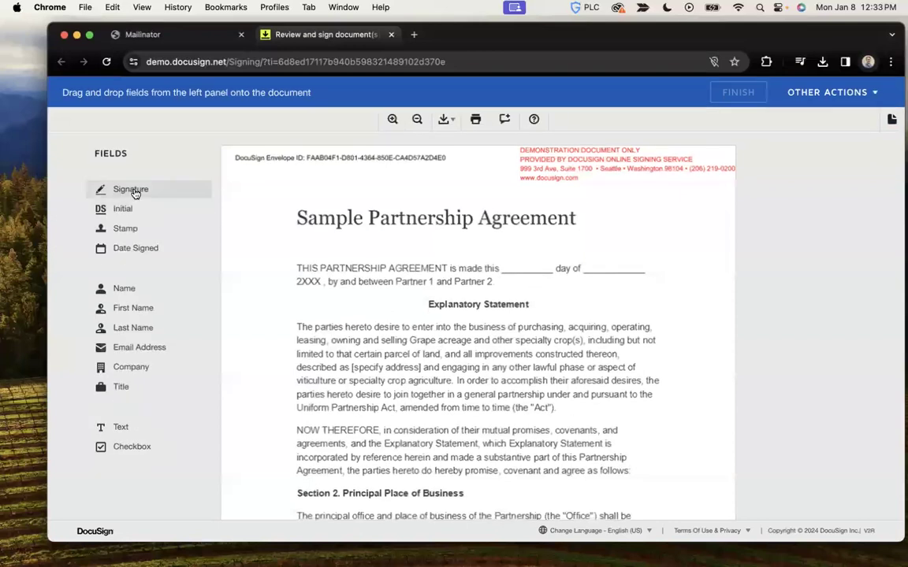
{"action": "left_click_drag", "start_coordinate": [126, 189], "coordinate": [578, 229]}
{"action": "left_click_drag", "start_coordinate": [637, 235], "coordinate": [660, 301]}
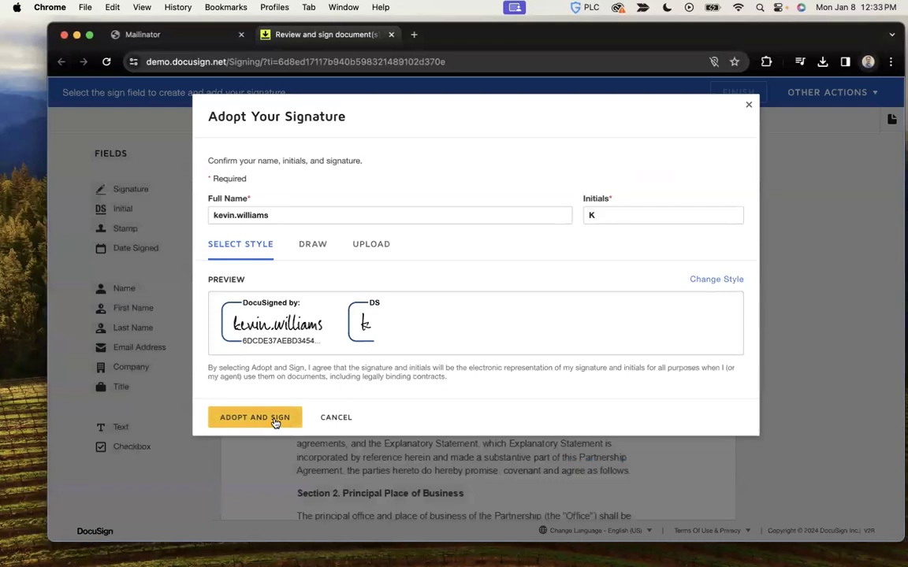
{"action": "left_click", "coordinate": [278, 422]}
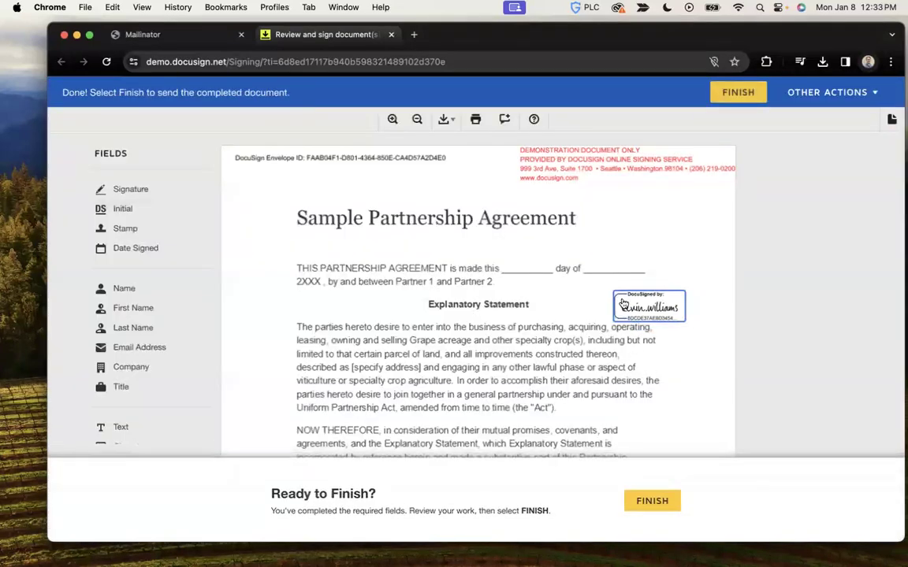
- Check the placed signature, finish signing, and decline saving a copy of the agreement
{"action": "left_click", "coordinate": [620, 301]}
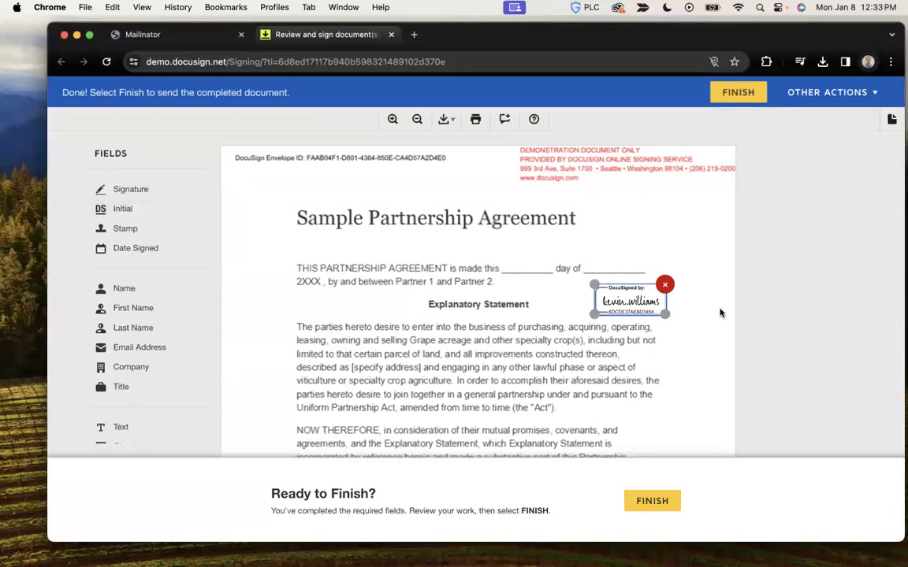
{"action": "left_click", "coordinate": [643, 504]}
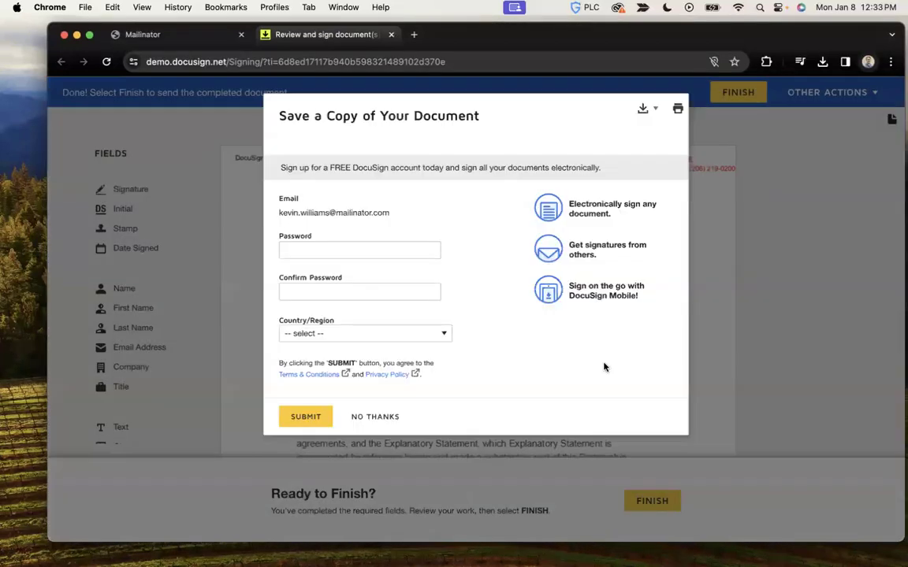
{"action": "left_click", "coordinate": [372, 418]}
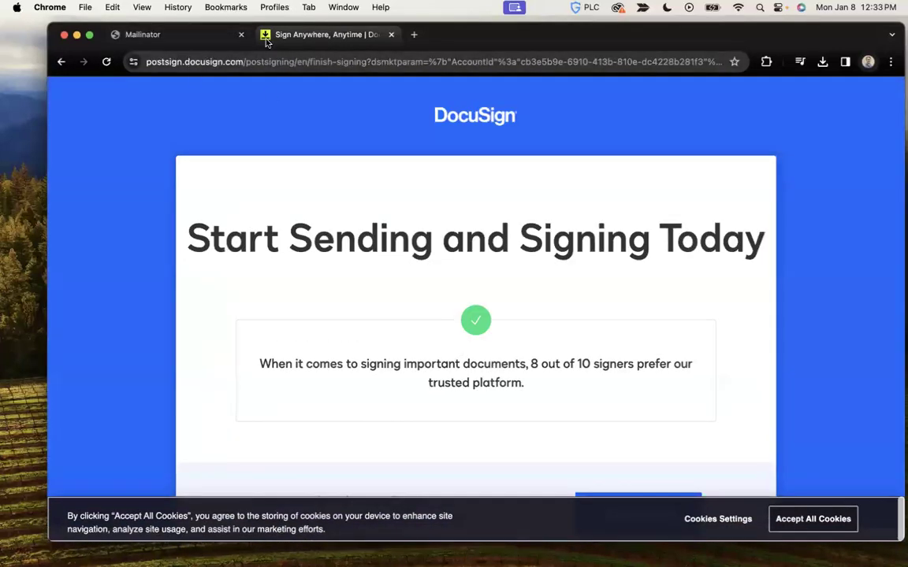
{"action": "key", "text": "ctrl+Right"}
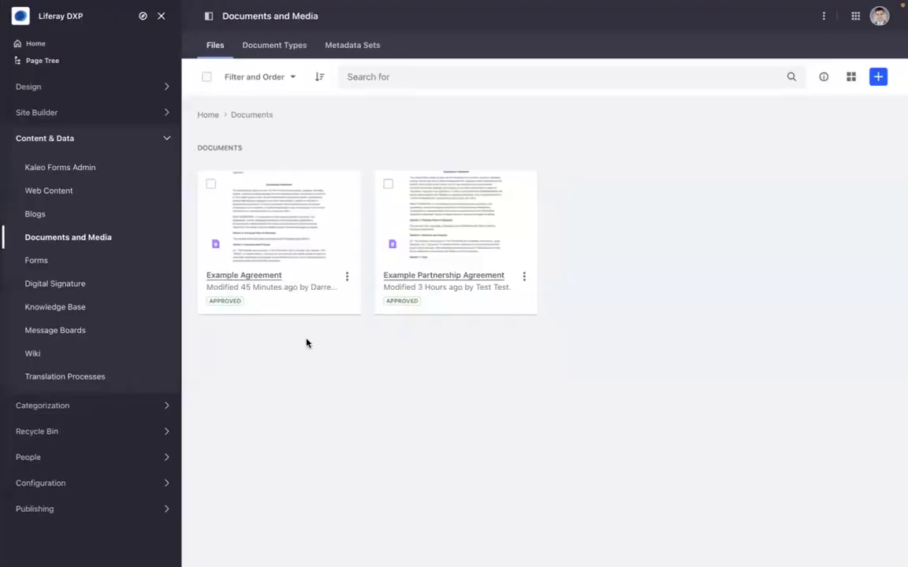
- Open the newest 'Complete the Contract' envelope under Digital Signature and review its Completed details
{"action": "left_click", "coordinate": [83, 288]}
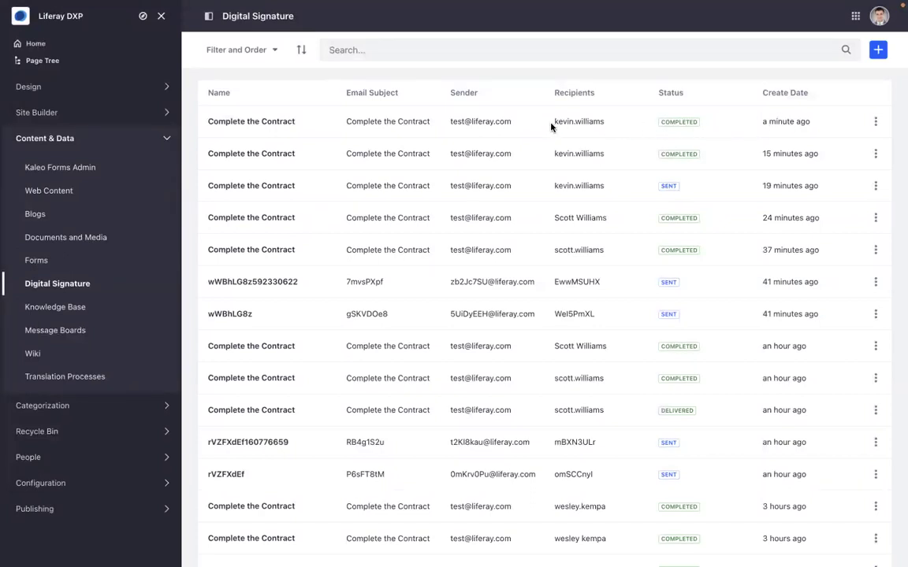
{"action": "left_click_drag", "start_coordinate": [552, 126], "coordinate": [628, 125]}
{"action": "left_click", "coordinate": [276, 123]}
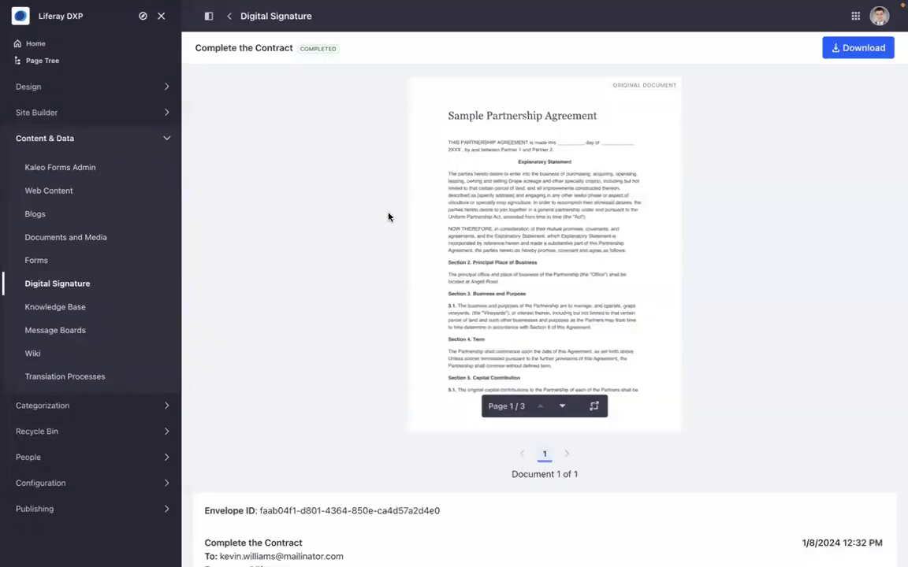
{"action": "scroll", "coordinate": [340, 446], "scroll_direction": "down", "scroll_amount": 2}
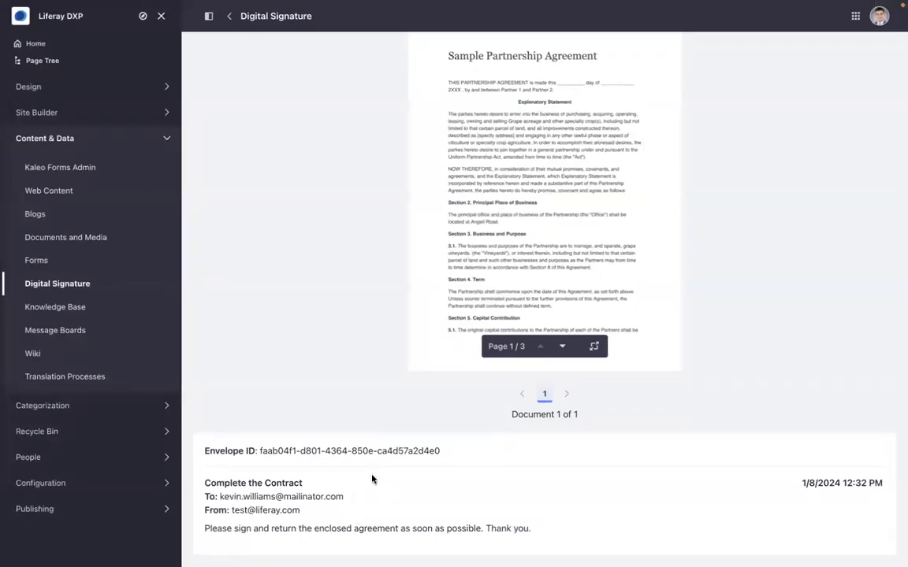
{"action": "scroll", "coordinate": [372, 479], "scroll_direction": "up", "scroll_amount": 2}
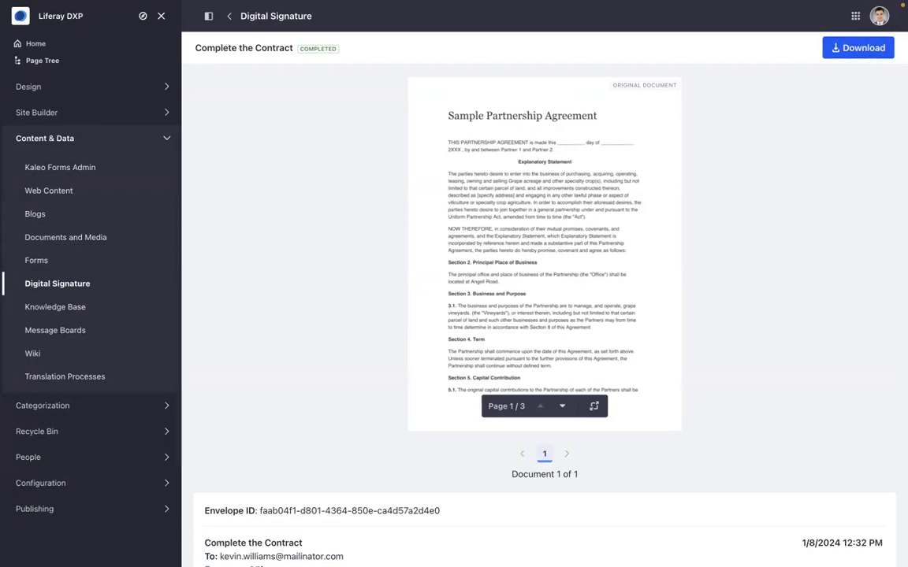
- Preview the signed Example_Partnership_Agreement.pdf, then Summary.pdf showing the Completed Certificate of Completion
{"action": "key", "text": "ctrl+Left"}
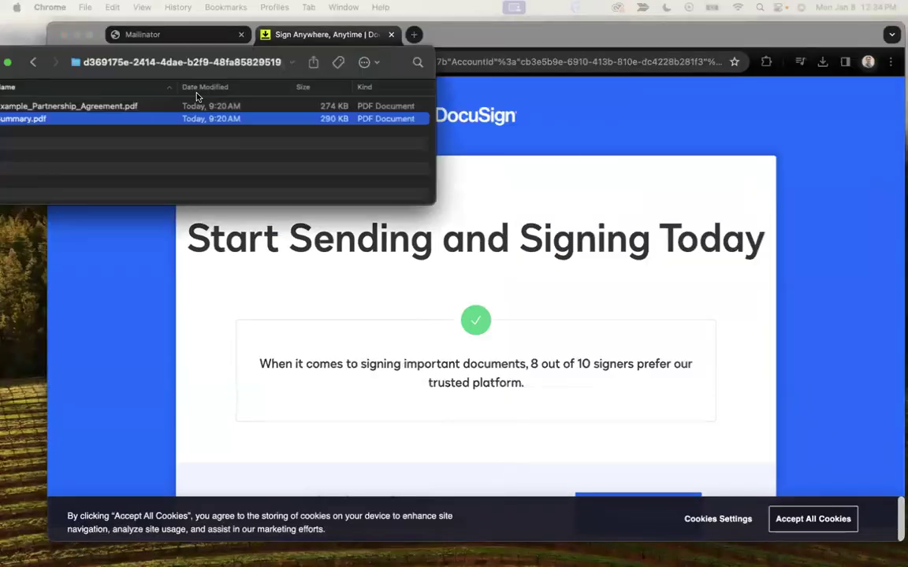
{"action": "left_click_drag", "start_coordinate": [177, 83], "coordinate": [452, 206]}
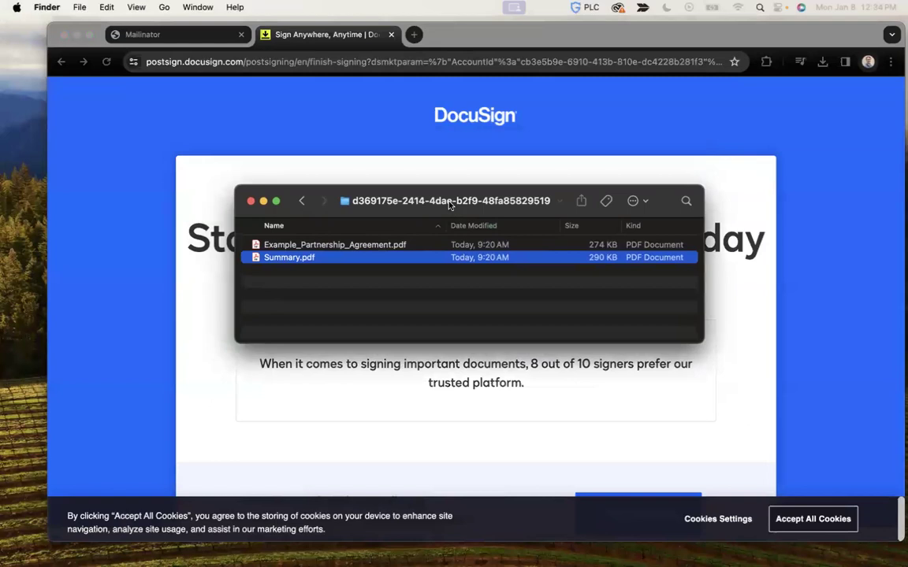
{"action": "left_click", "coordinate": [386, 247]}
{"action": "key", "text": "space"}
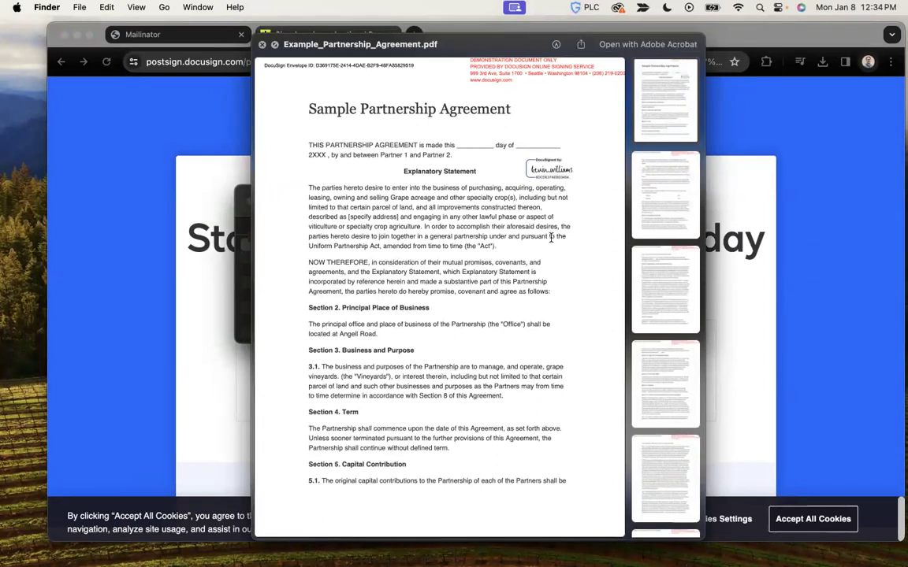
{"action": "key", "text": "space"}
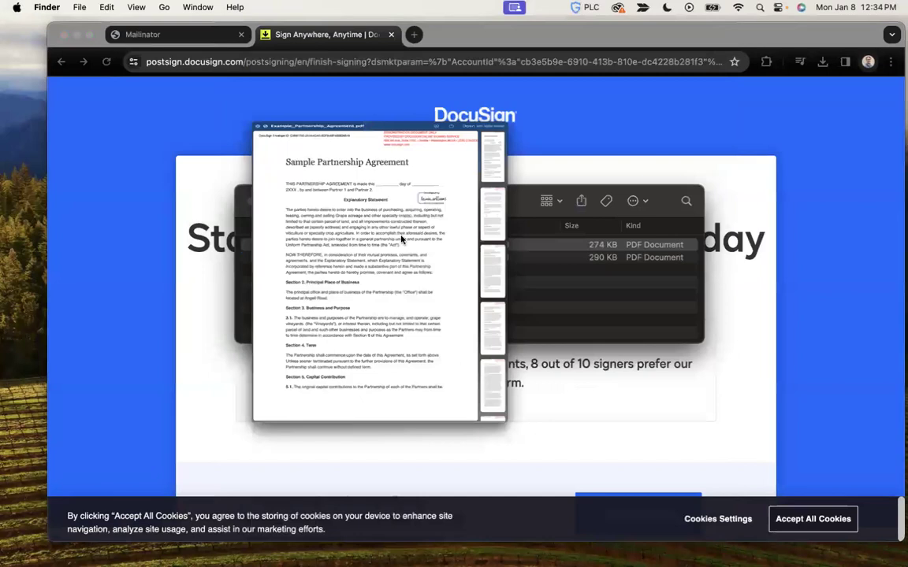
{"action": "left_click", "coordinate": [307, 260]}
{"action": "key", "text": "space"}
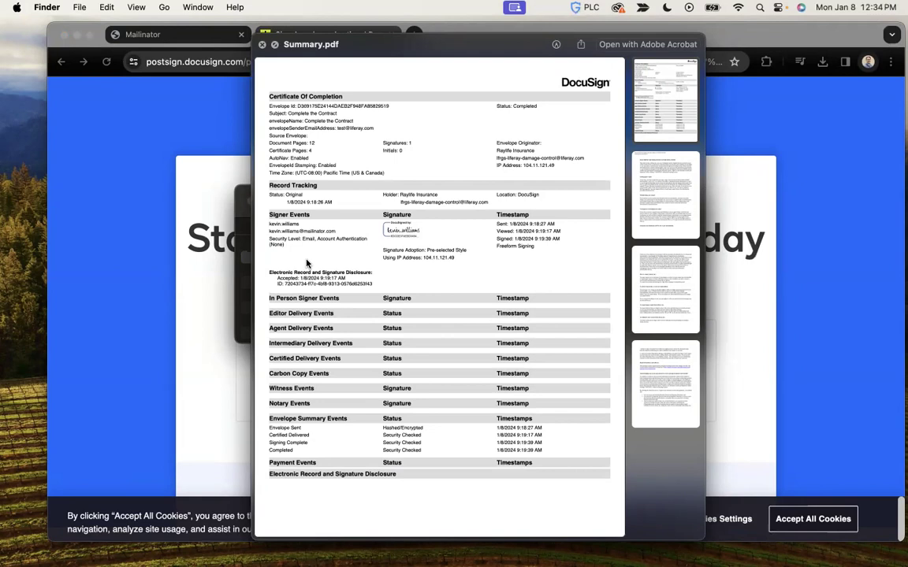
- Return to the Liferay desktop showing the completed 'Complete the Contract' envelope page
{"action": "key", "text": "ctrl+Right"}
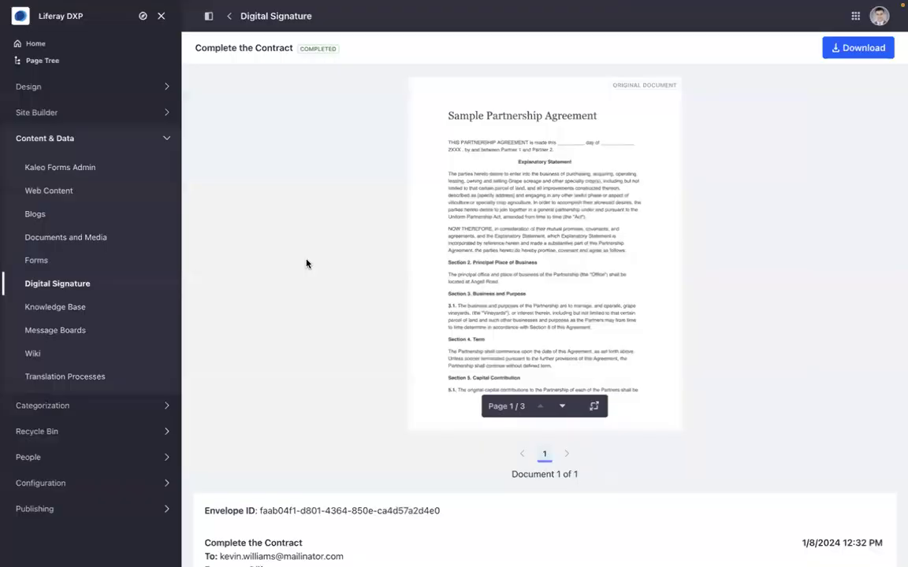